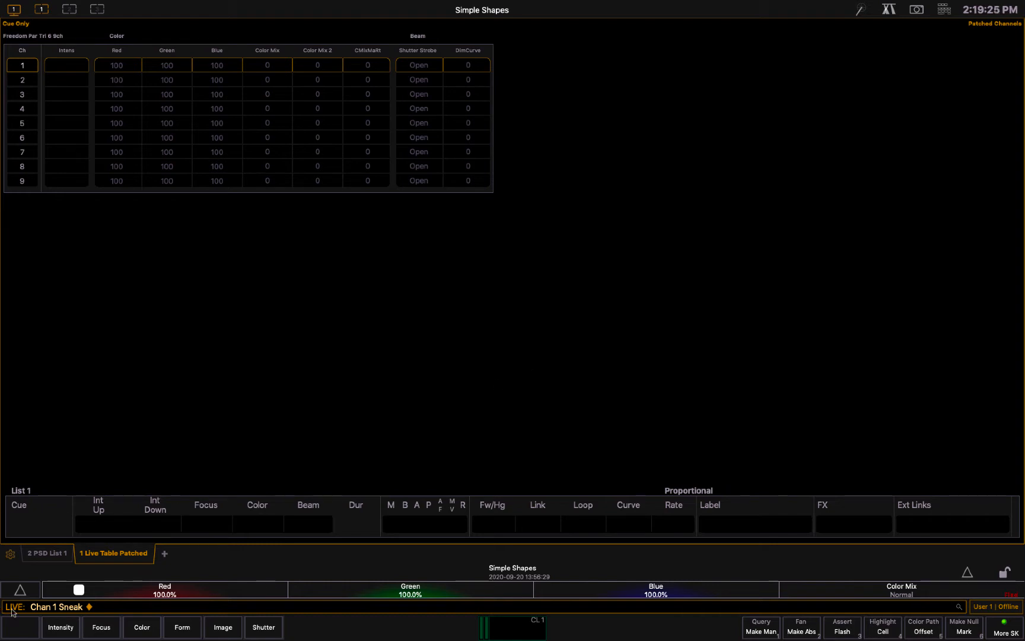
Expand the central information area to show the file browser, then collapse it again
{"action": "left_click", "coordinate": [970, 574]}
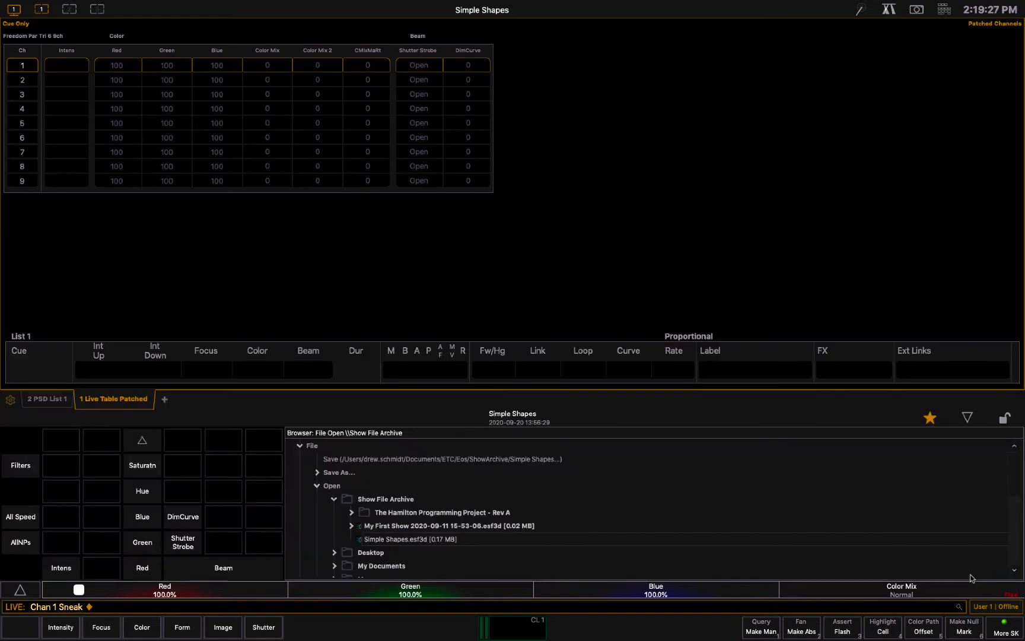
{"action": "left_click", "coordinate": [967, 417]}
{"action": "left_click", "coordinate": [968, 572]}
{"action": "left_click", "coordinate": [969, 419]}
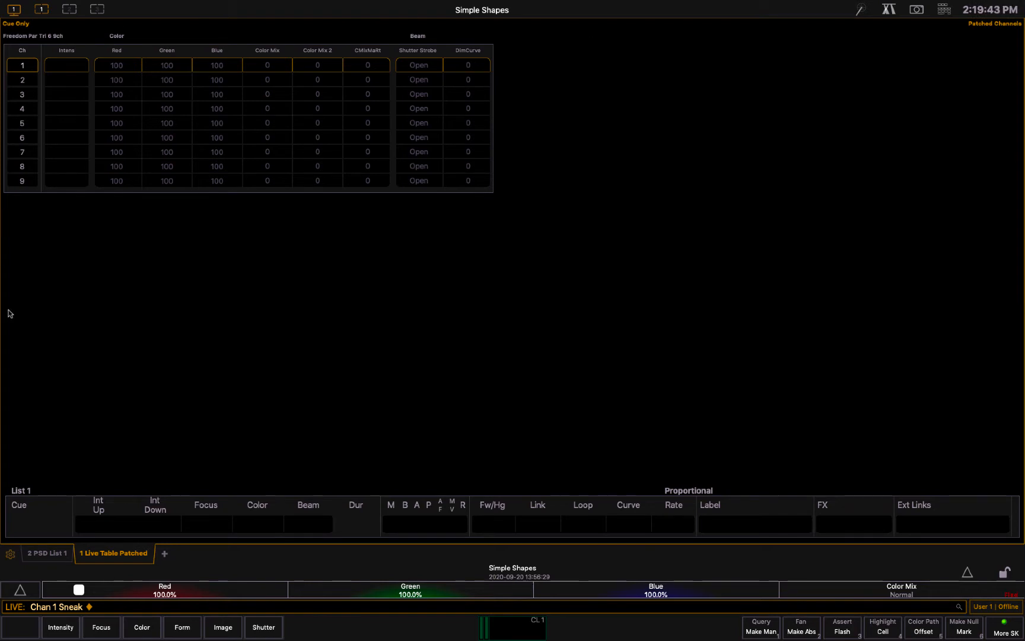
Look at the PSD list, return to the live channel table, and view the available displays and controls
{"action": "left_click", "coordinate": [48, 555]}
{"action": "left_click", "coordinate": [85, 556]}
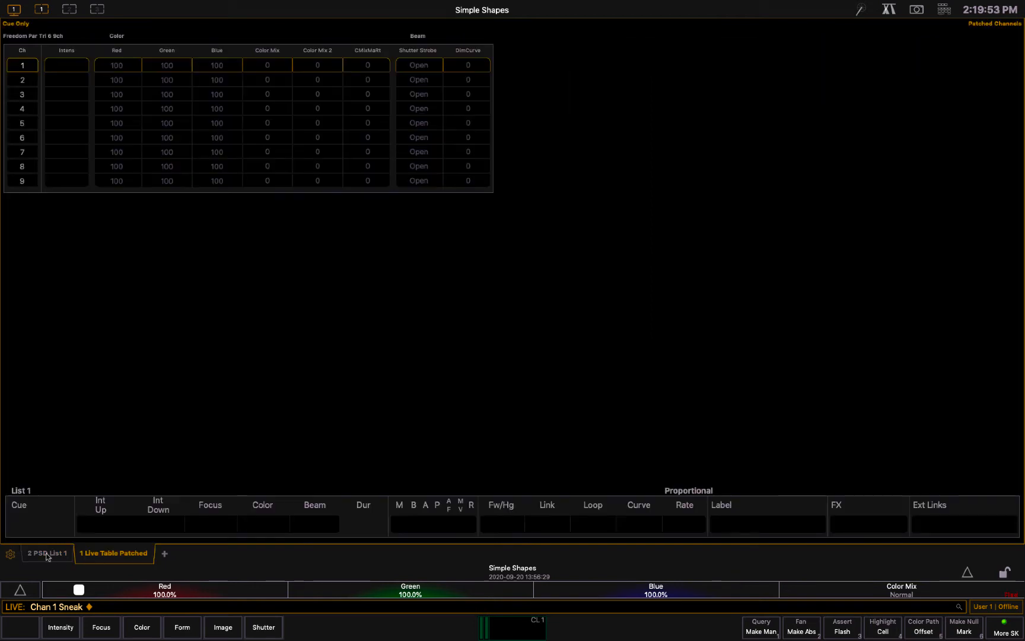
{"action": "left_click", "coordinate": [166, 557]}
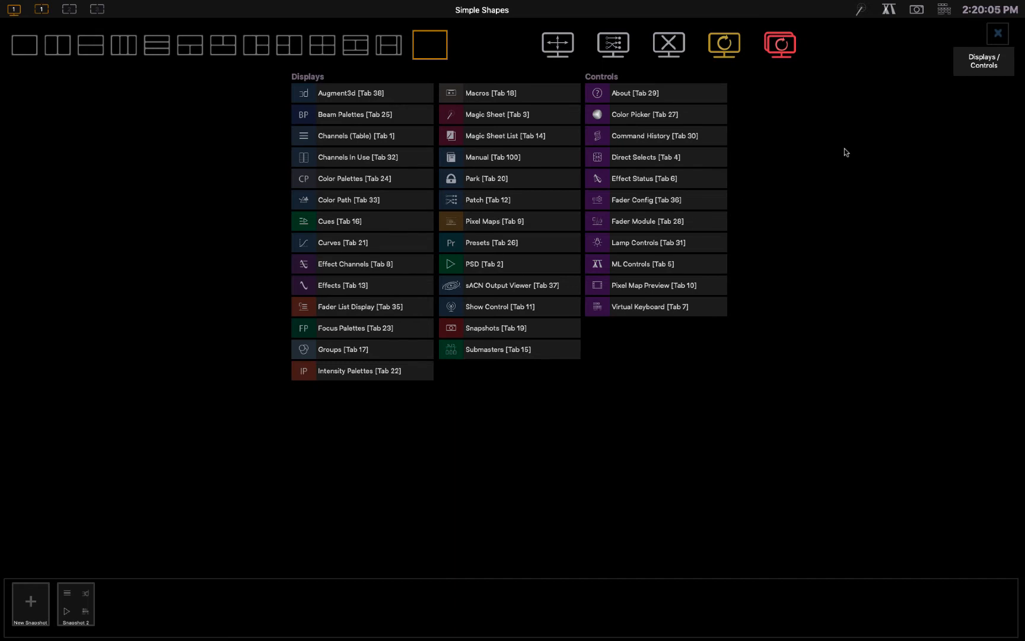
{"action": "left_click", "coordinate": [999, 33]}
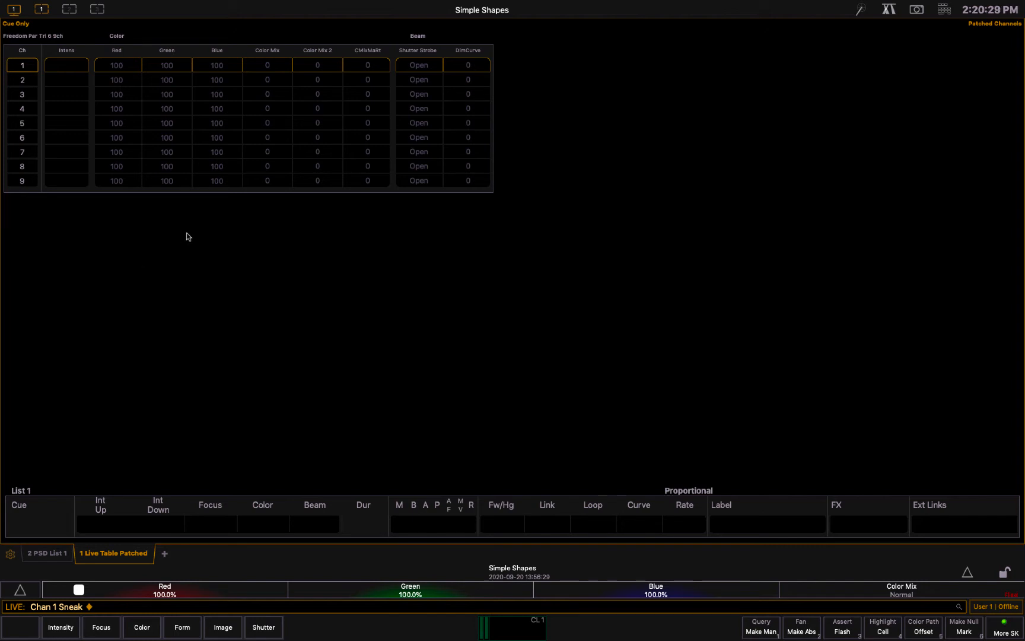
Show the PSD list and open the Augment3d display in a new tab
{"action": "left_click", "coordinate": [47, 555]}
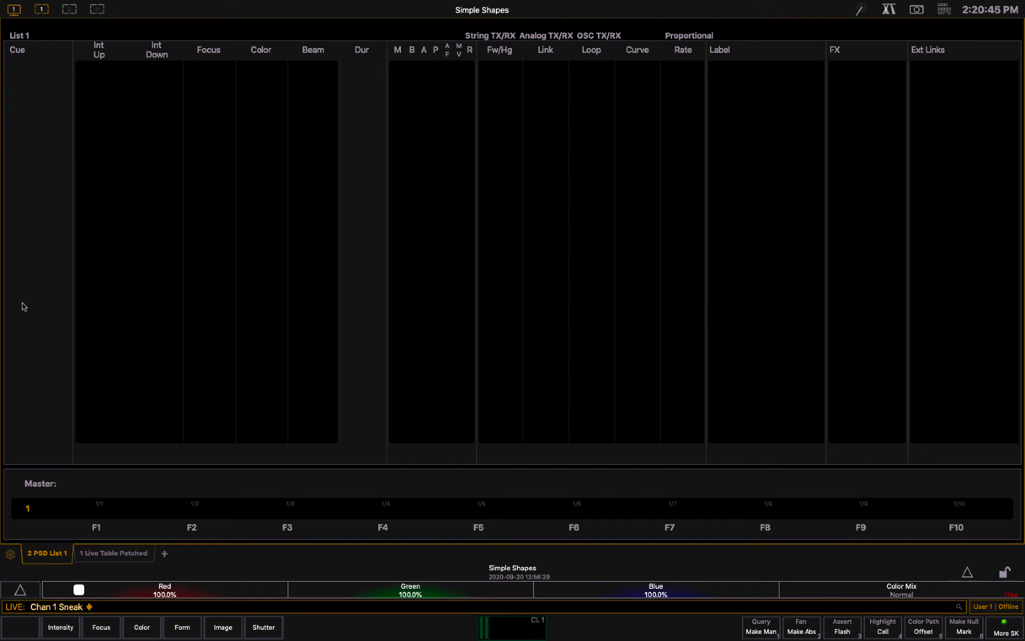
{"action": "left_click", "coordinate": [163, 553]}
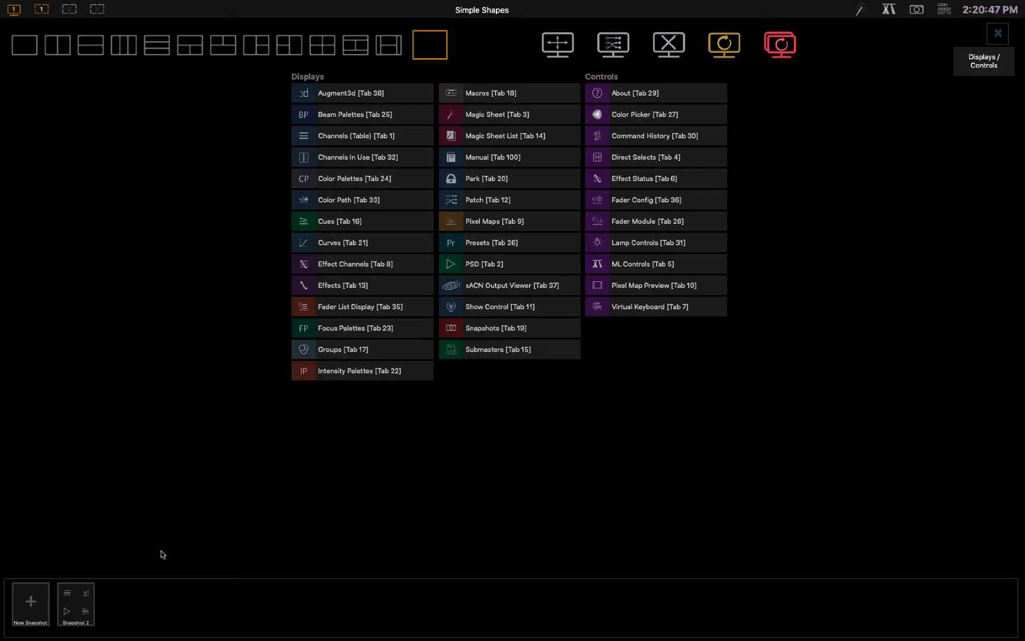
{"action": "left_click", "coordinate": [358, 94]}
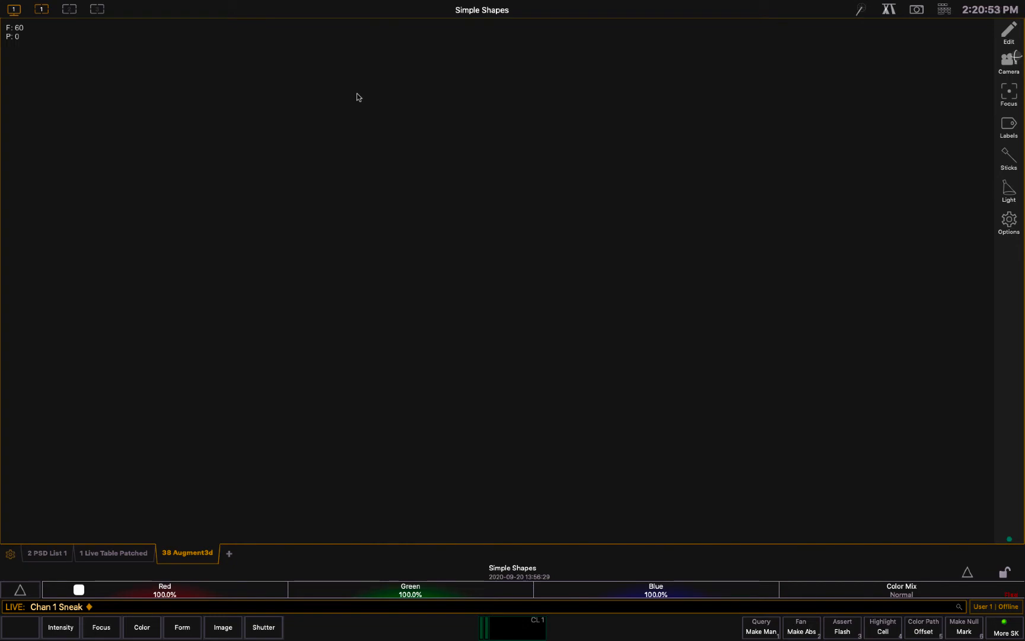
Bring channel 1 to Full in the 3D view and release it with Sneak
{"action": "key", "text": "1"}
{"action": "key", "text": "f"}
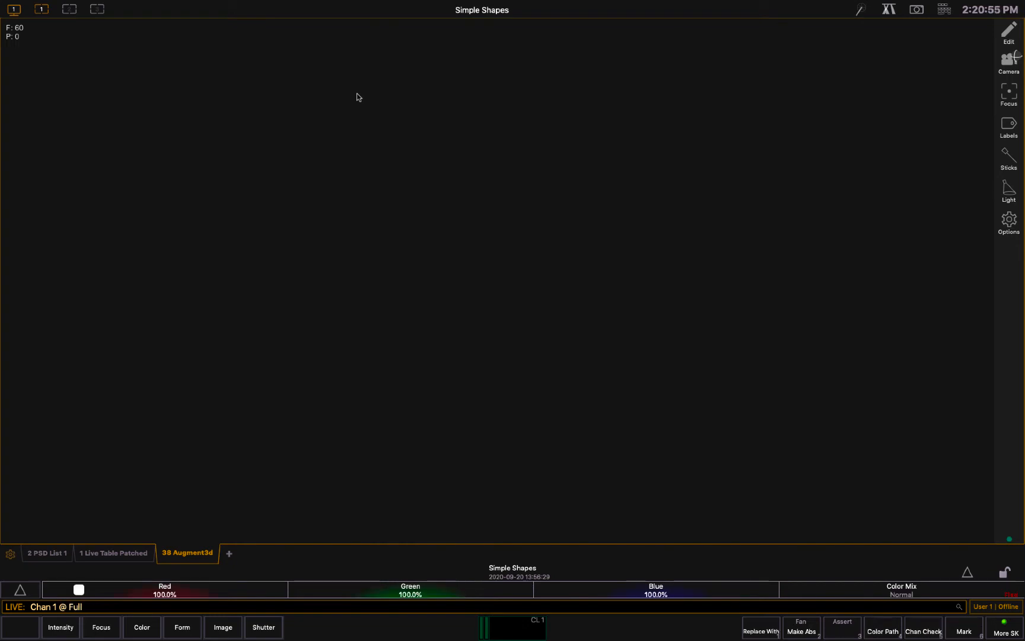
{"action": "key", "text": "Return"}
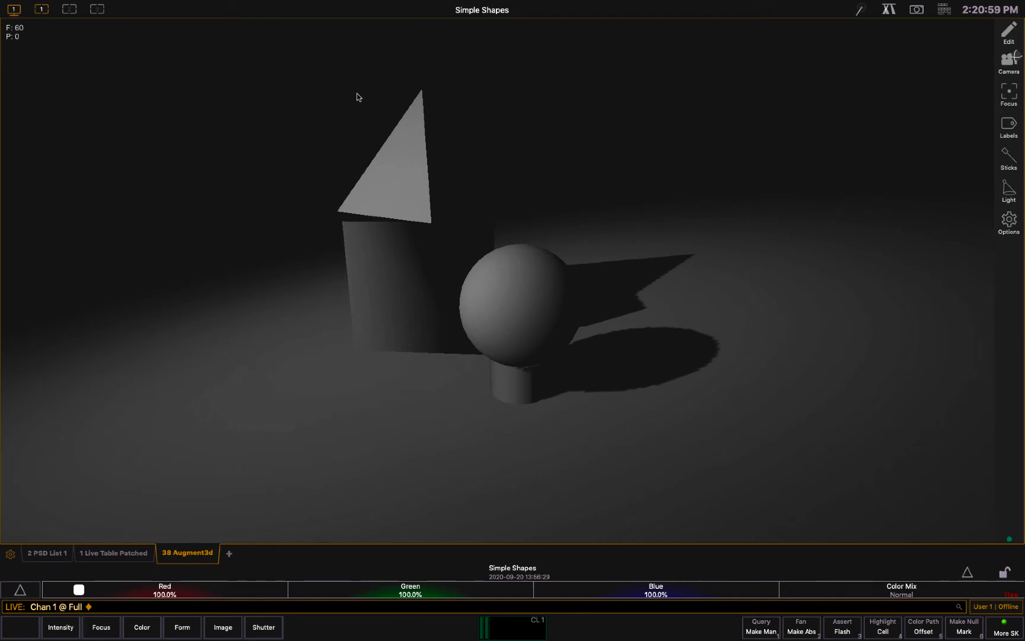
{"action": "key", "text": "alt+n"}
{"action": "key", "text": "Return"}
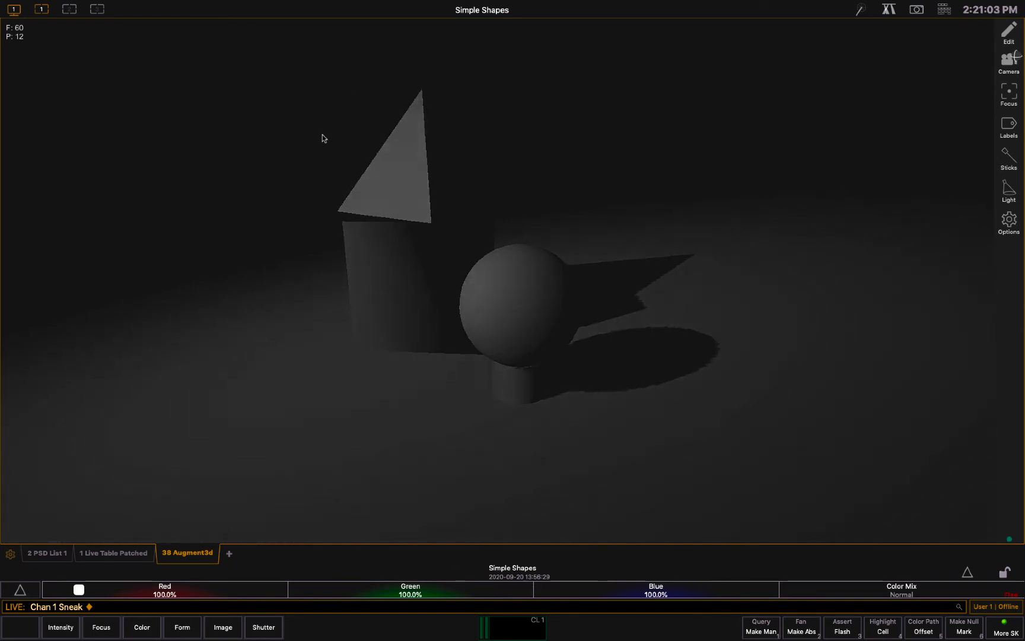
Open the Virtual Keyboard in a new tab, try entering channel number 1596, and clear the command line
{"action": "left_click", "coordinate": [230, 555]}
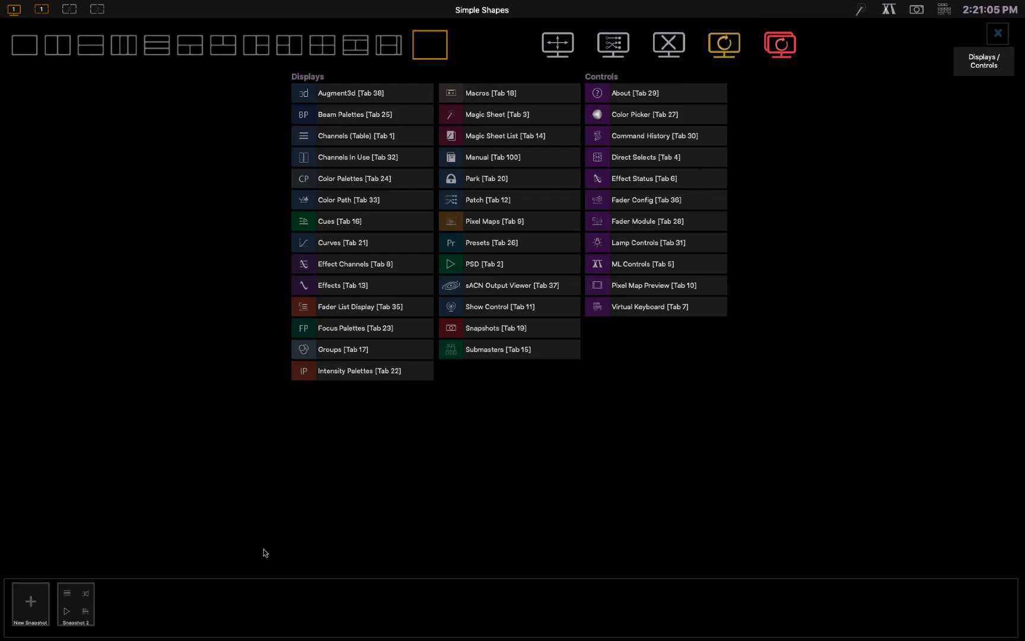
{"action": "left_click", "coordinate": [640, 308]}
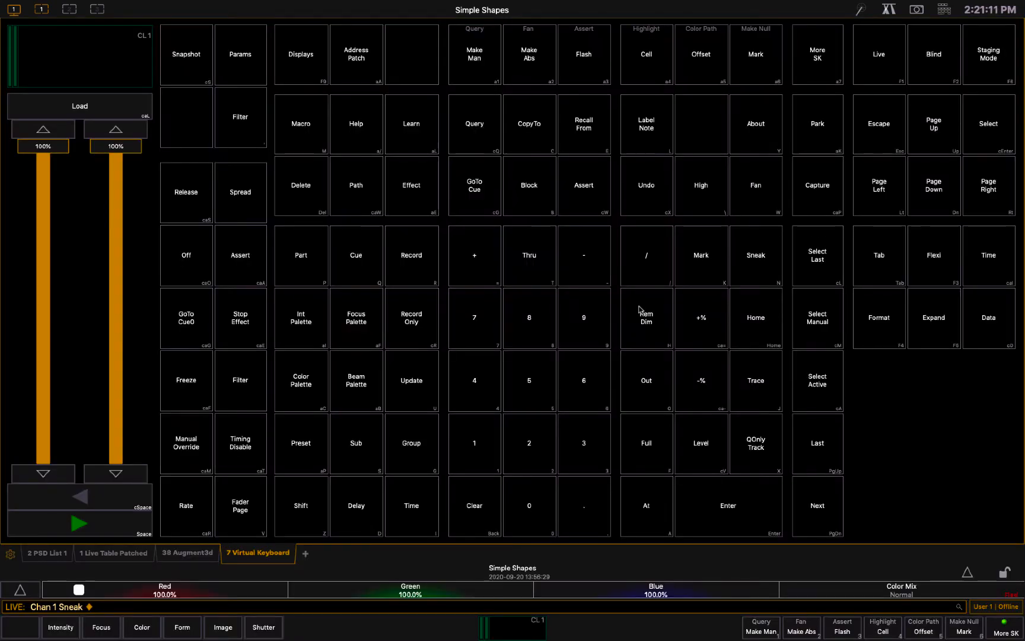
{"action": "left_click", "coordinate": [487, 432]}
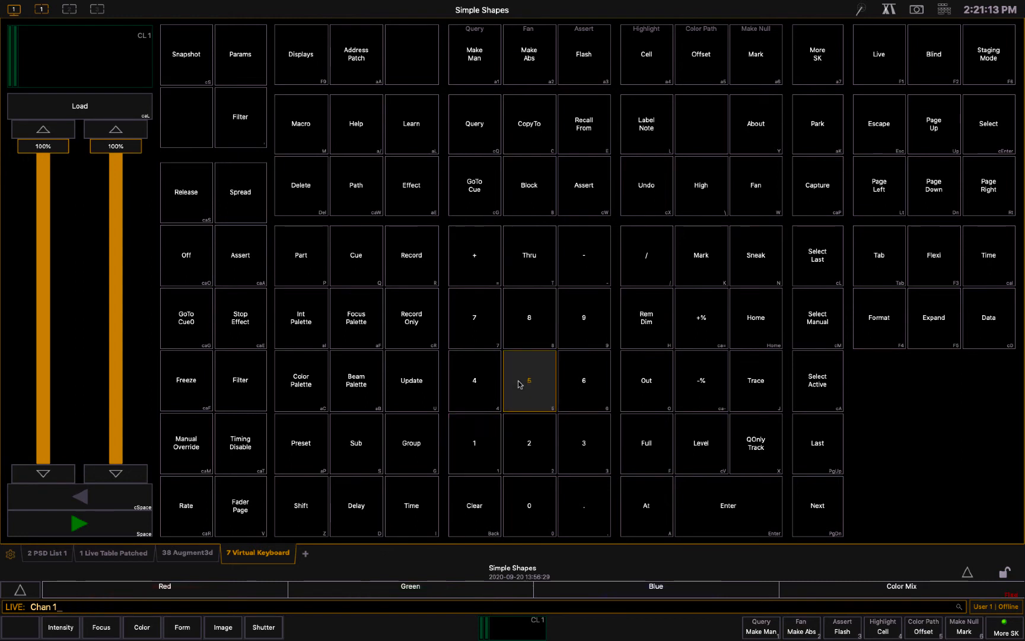
{"action": "left_click", "coordinate": [520, 384]}
{"action": "left_click", "coordinate": [577, 327]}
{"action": "left_click", "coordinate": [577, 383]}
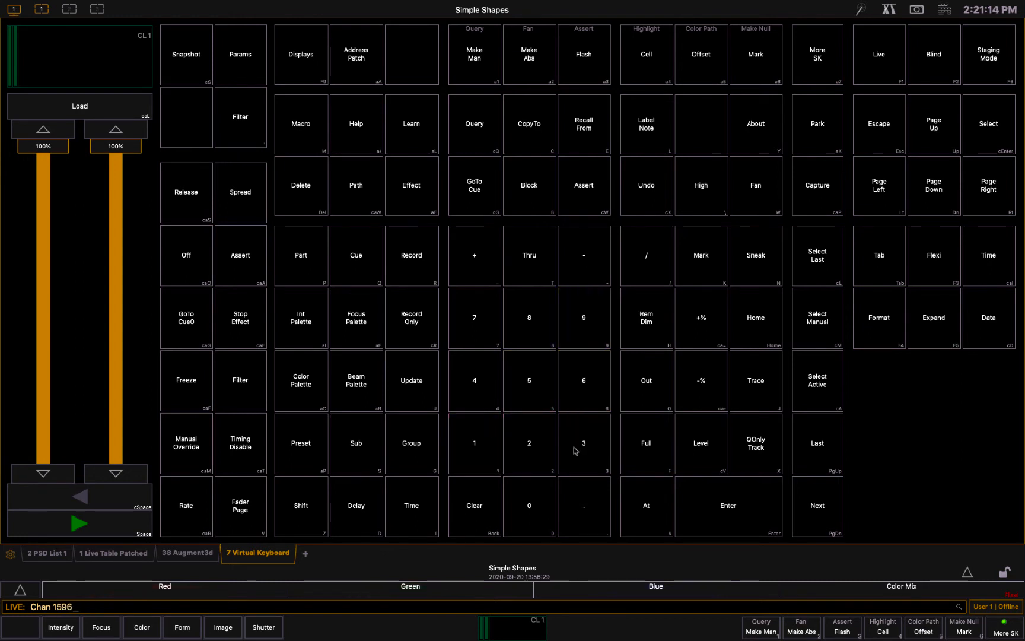
{"action": "left_click", "coordinate": [482, 496]}
{"action": "left_click", "coordinate": [482, 496]}
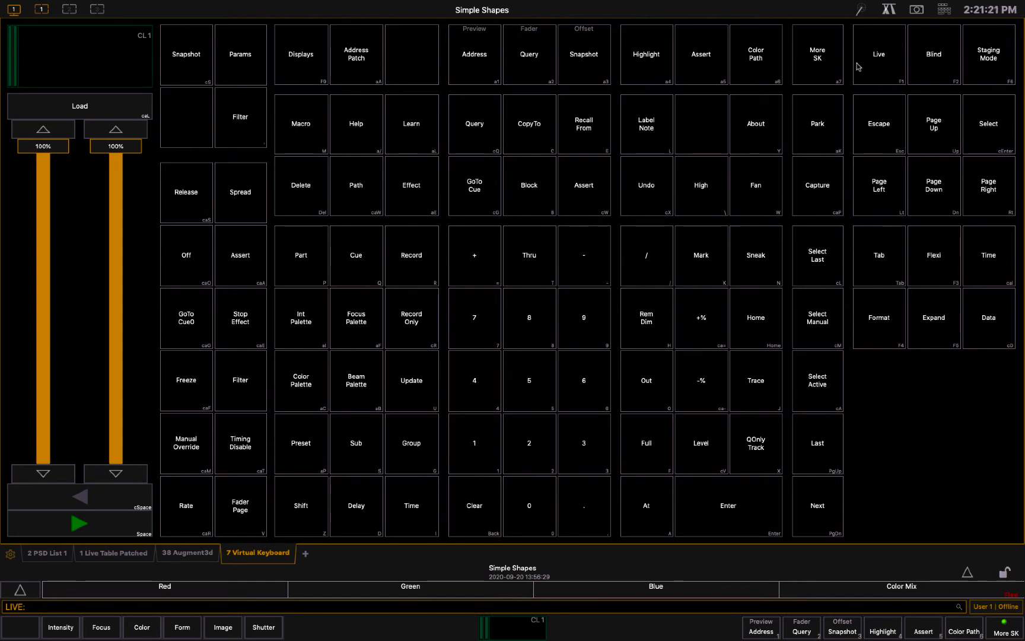
Show the pop-up virtual keyboard over the workspace and hide it again
{"action": "left_click", "coordinate": [954, 15]}
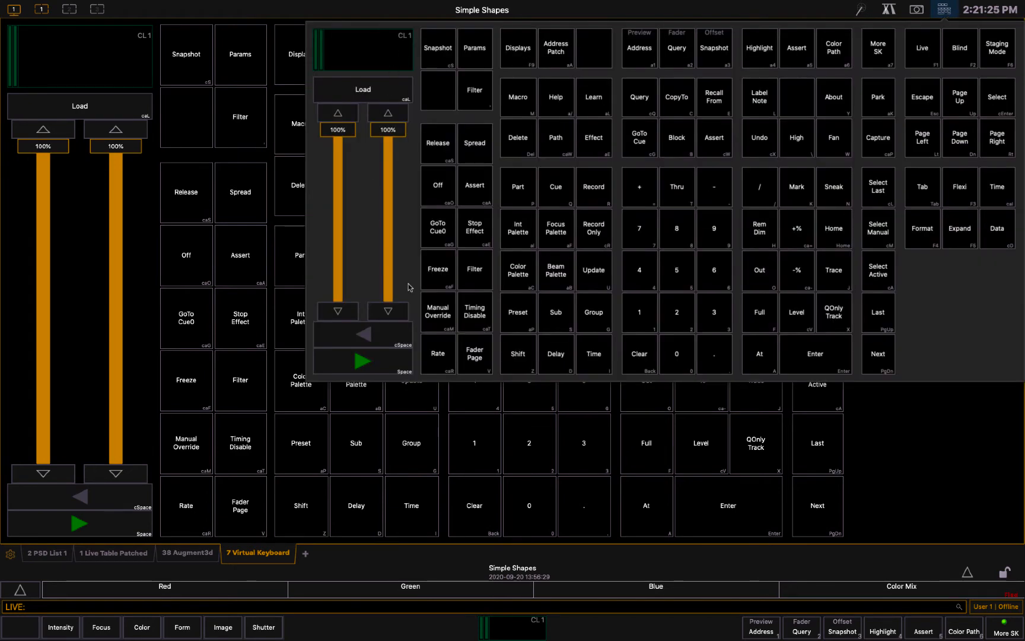
{"action": "left_click", "coordinate": [904, 434]}
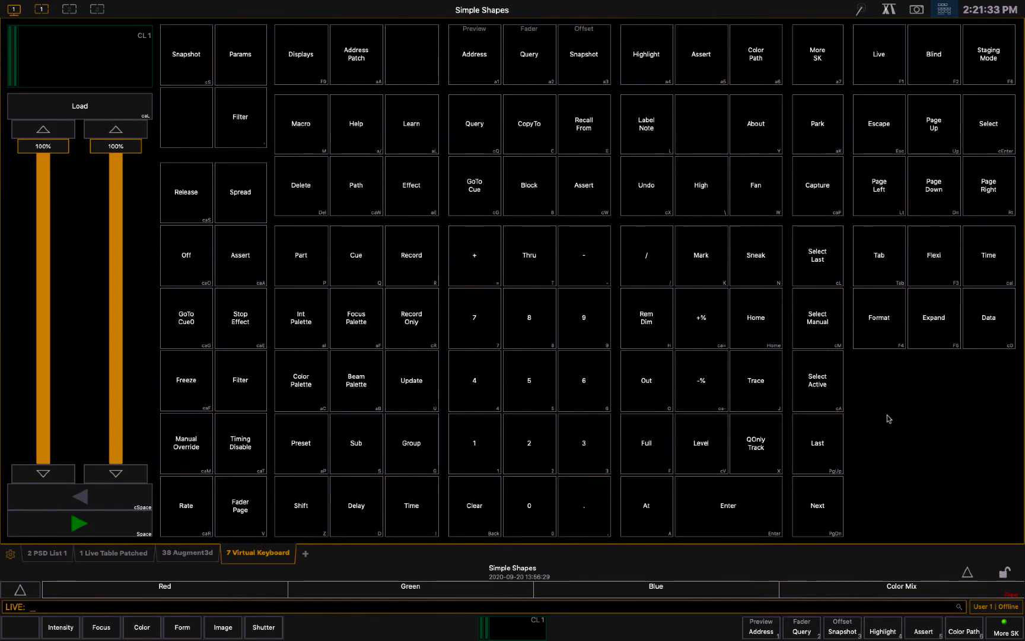
With the ML Controls display, set channel 1's intensity to 0 and its color to magenta (Red 100%, Green 5.33%, Blue 83.581%)
{"action": "left_click", "coordinate": [305, 555]}
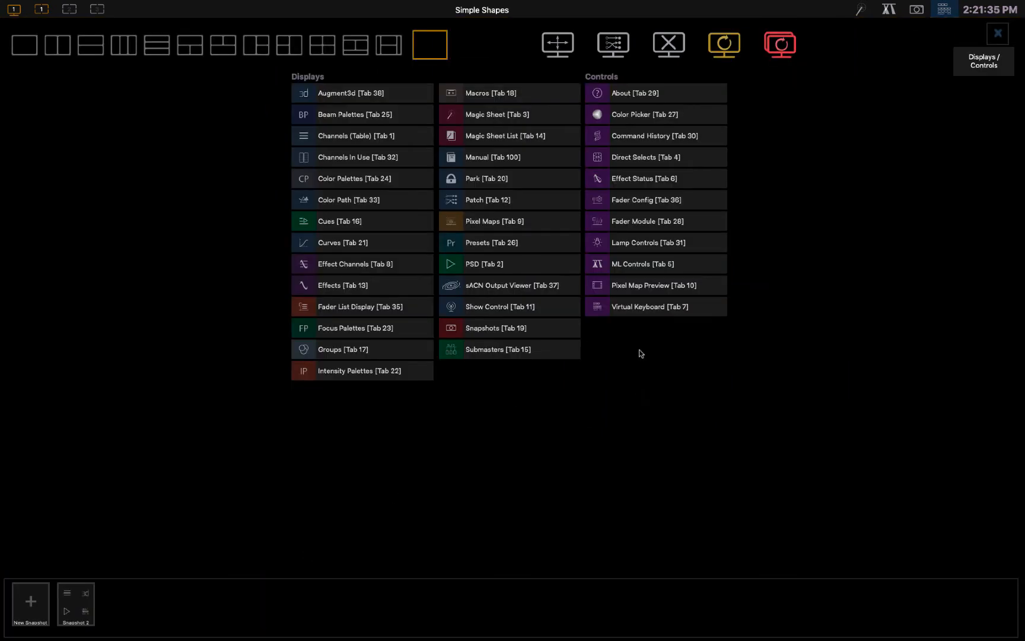
{"action": "left_click", "coordinate": [643, 267]}
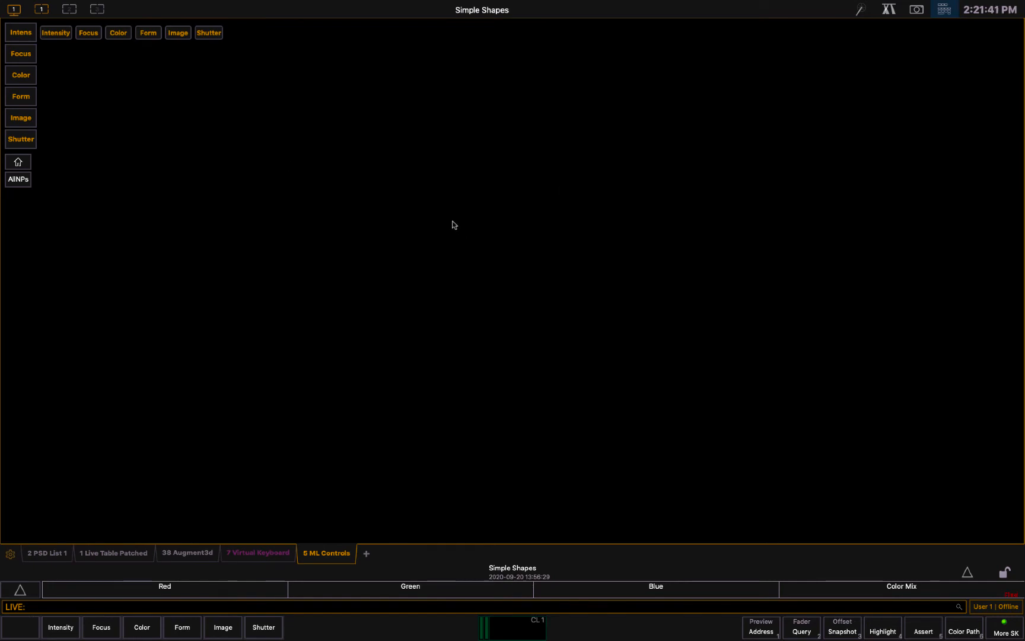
{"action": "type", "text": "1"}
{"action": "key", "text": "Return"}
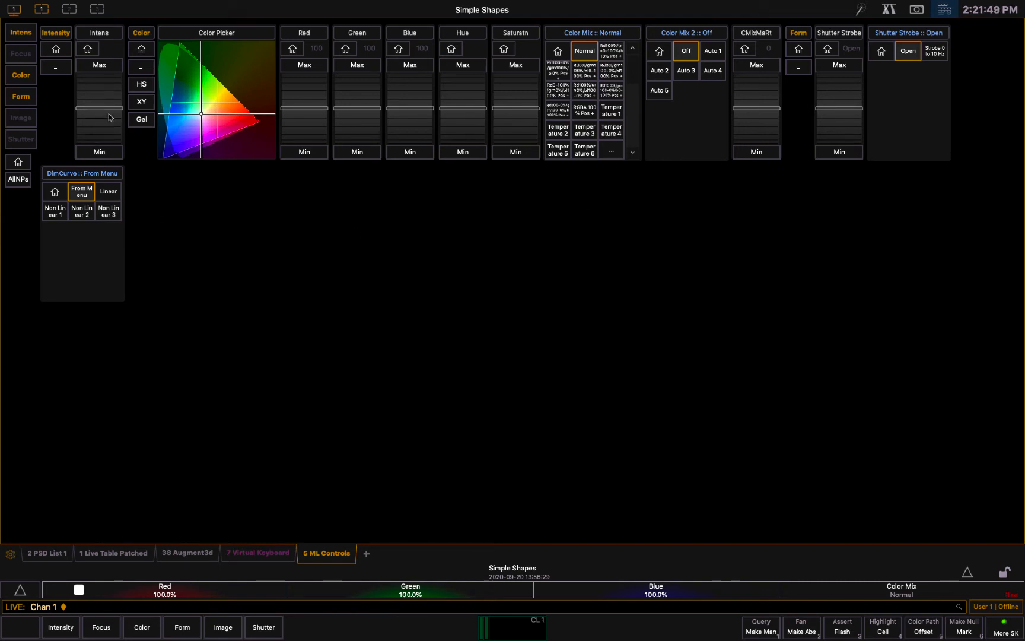
{"action": "left_click_drag", "start_coordinate": [109, 113], "coordinate": [99, 236]}
{"action": "left_click_drag", "start_coordinate": [201, 105], "coordinate": [213, 137]}
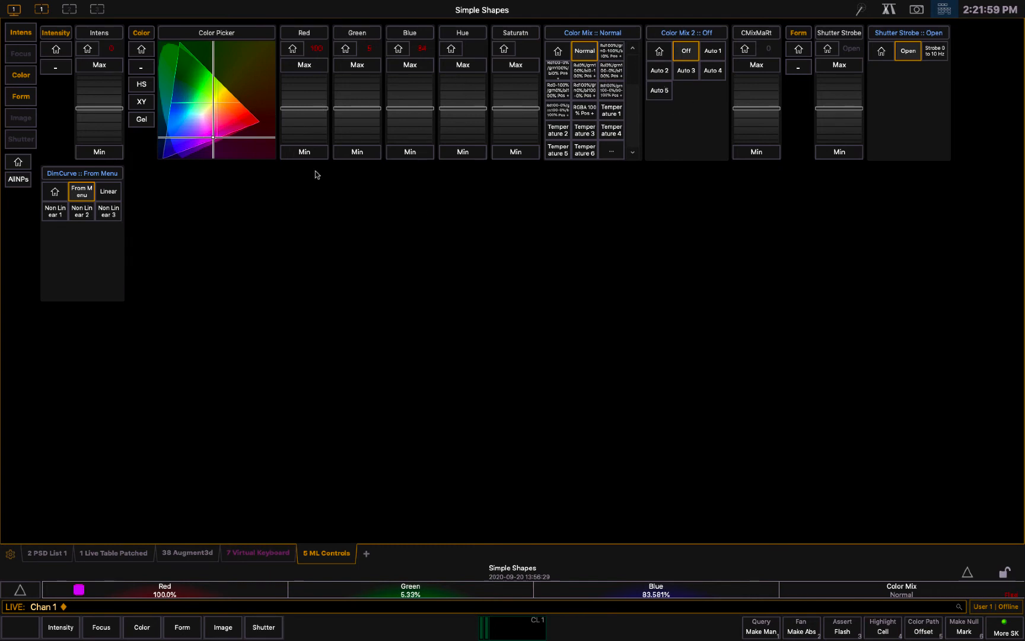
View workspaces 2 and 3 and return to workspace 1
{"action": "mouse_move", "coordinate": [43, 10]}
{"action": "mouse_move", "coordinate": [74, 15]}
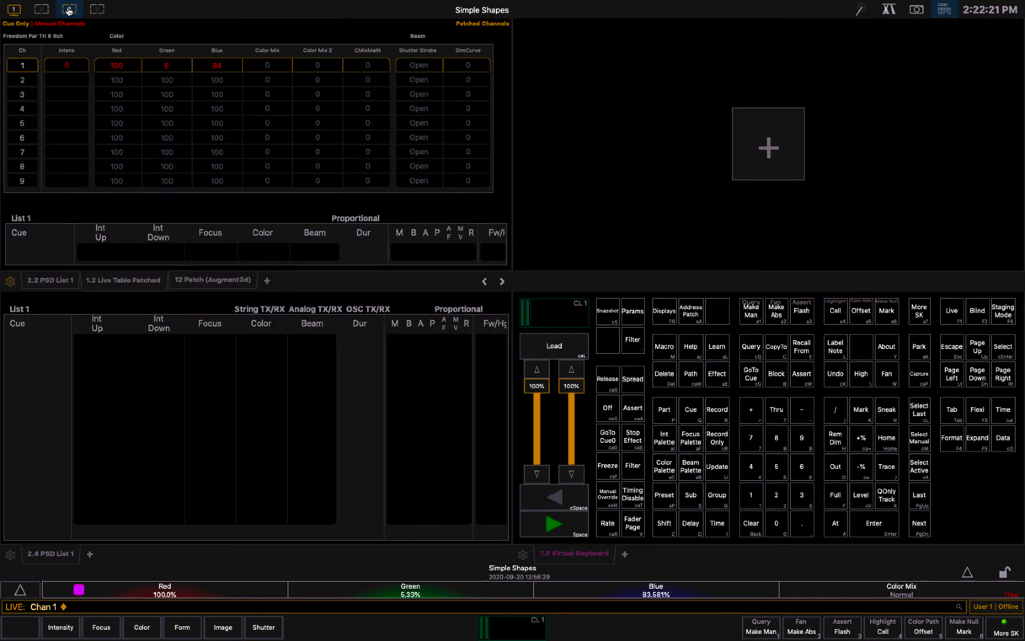
{"action": "left_click", "coordinate": [70, 10]}
{"action": "left_click", "coordinate": [95, 10]}
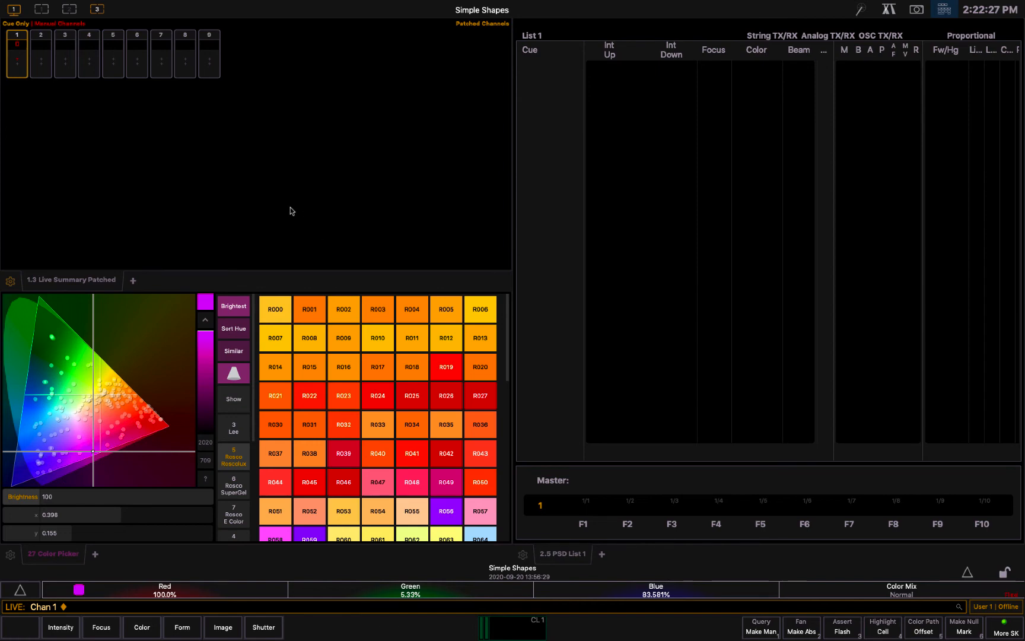
{"action": "left_click", "coordinate": [39, 9]}
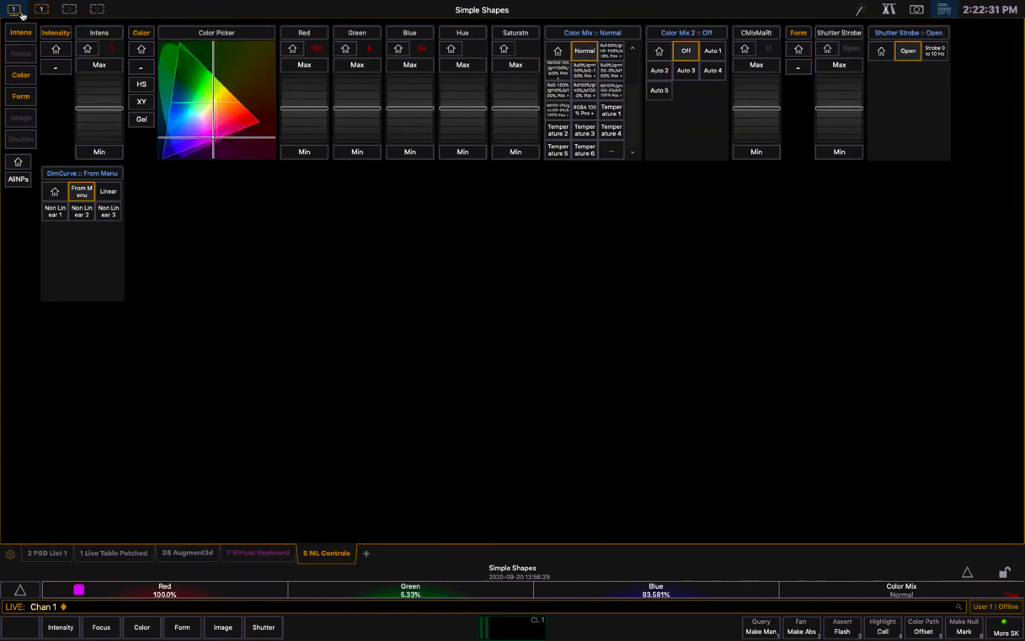
Reset workspace 1 and divide it into the 4 Frames layout
{"action": "left_click", "coordinate": [20, 12]}
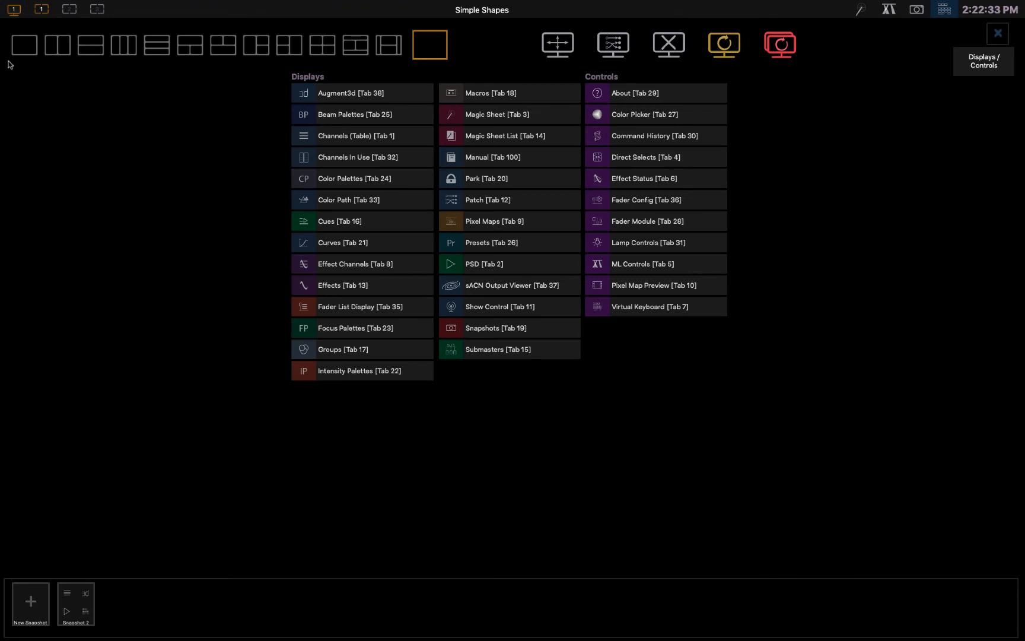
{"action": "left_click", "coordinate": [721, 48]}
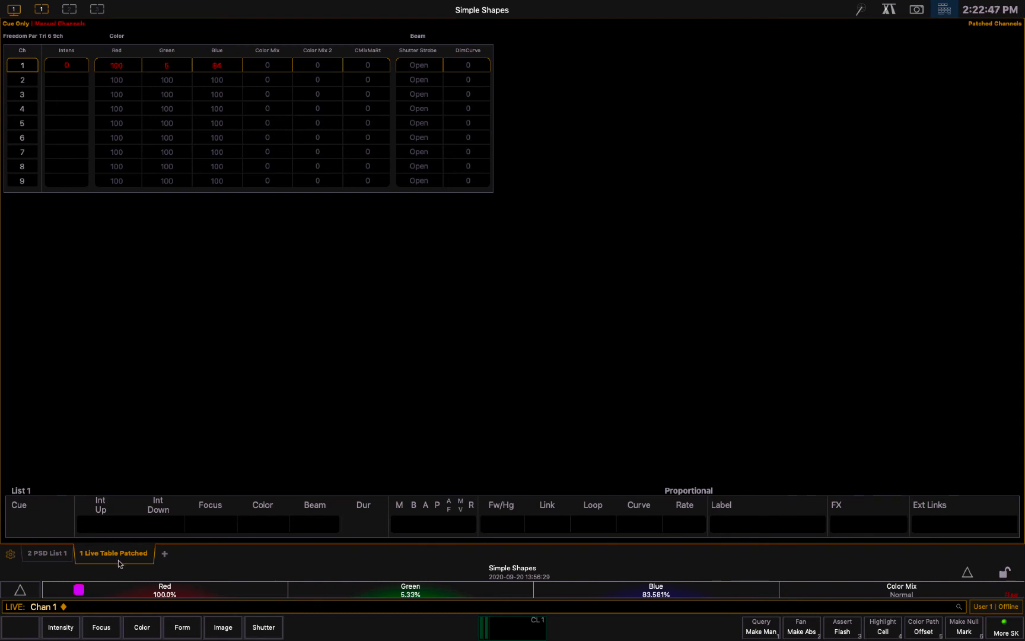
{"action": "left_click", "coordinate": [14, 9]}
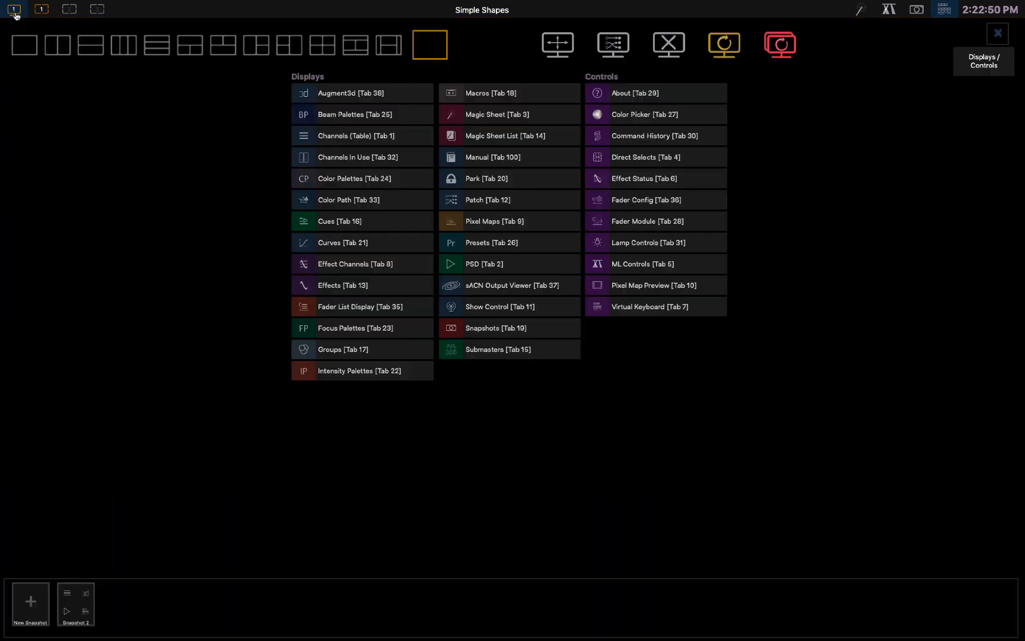
{"action": "left_click", "coordinate": [322, 45]}
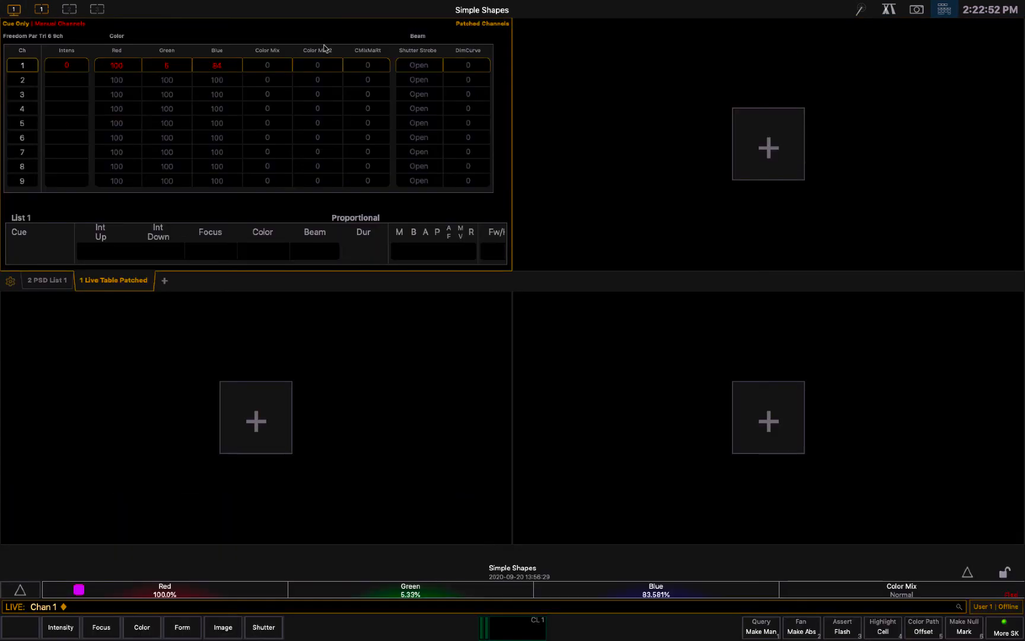
Open the Effect Channels display in the empty frame beside the channel table
{"action": "left_click", "coordinate": [775, 153]}
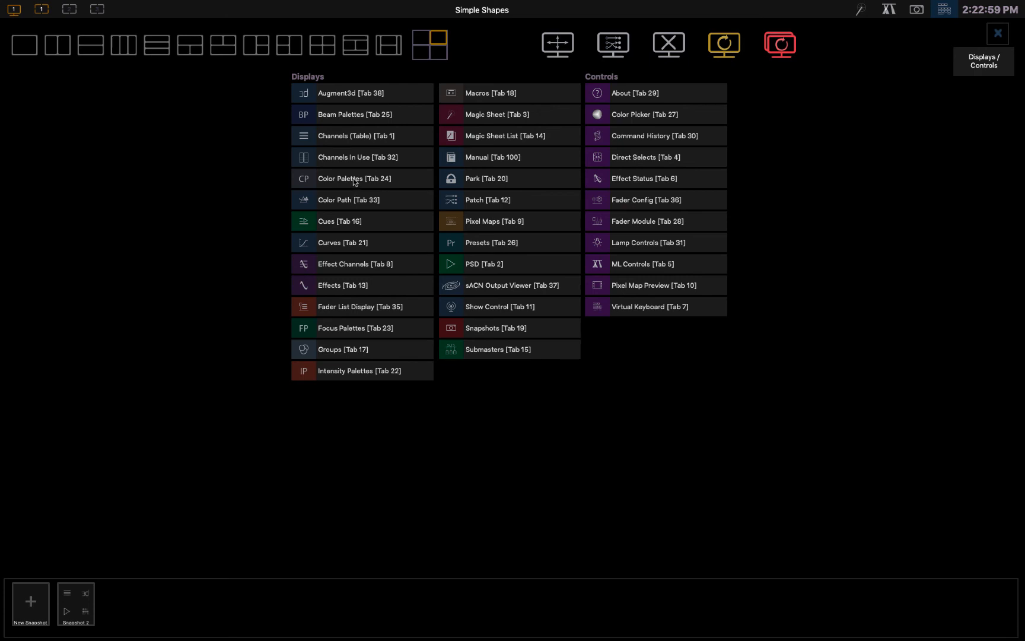
{"action": "left_click", "coordinate": [348, 266]}
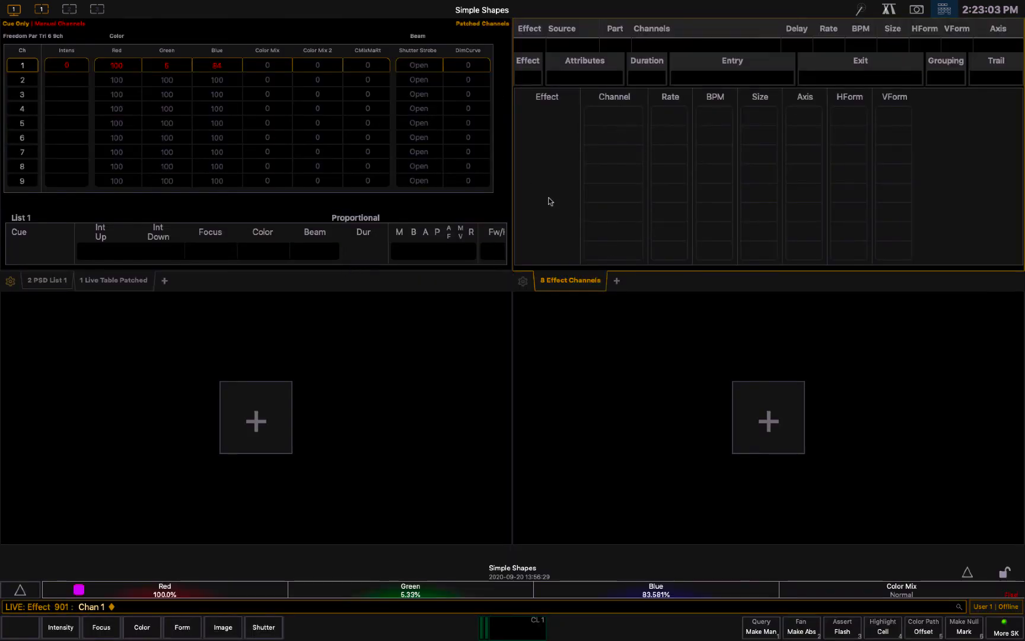
Enlarge the Live Table display in its frame with Zoom In
{"action": "left_click", "coordinate": [114, 283]}
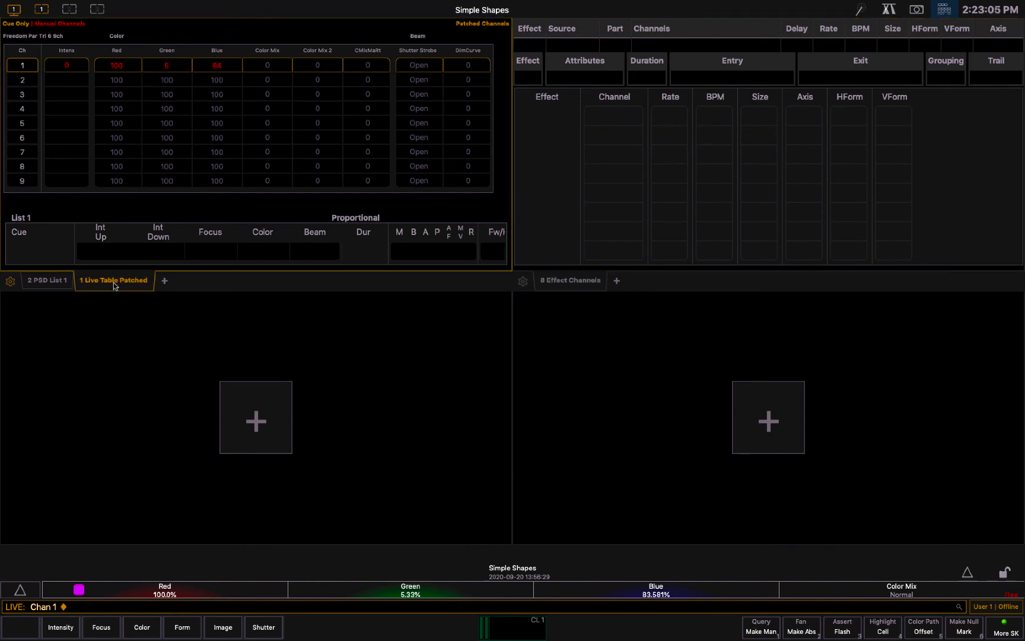
{"action": "right_click", "coordinate": [113, 283]}
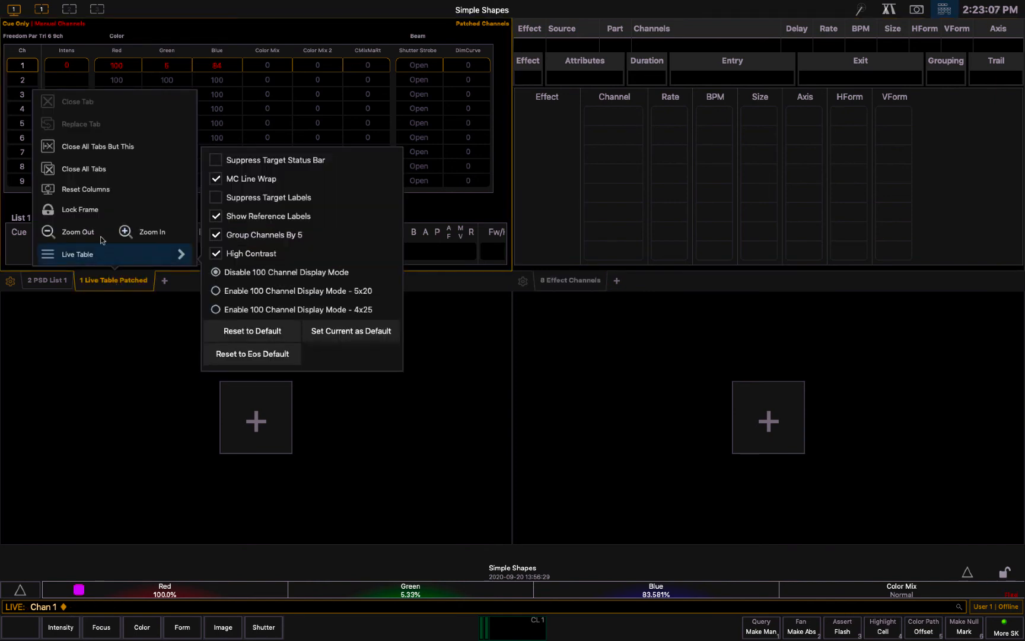
{"action": "left_click", "coordinate": [162, 234]}
{"action": "left_click", "coordinate": [163, 235]}
{"action": "left_click", "coordinate": [164, 235]}
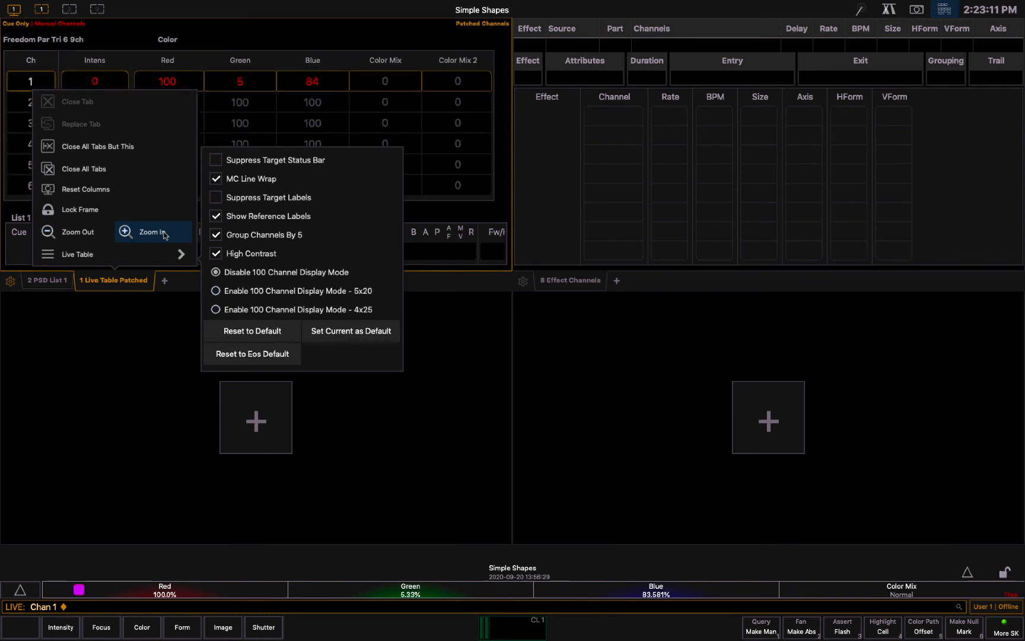
Adjust the Live Table display's zoom, finishing with its columns and text reduced to a smaller size
{"action": "left_click", "coordinate": [86, 232]}
{"action": "left_click", "coordinate": [87, 233]}
{"action": "left_click", "coordinate": [86, 232]}
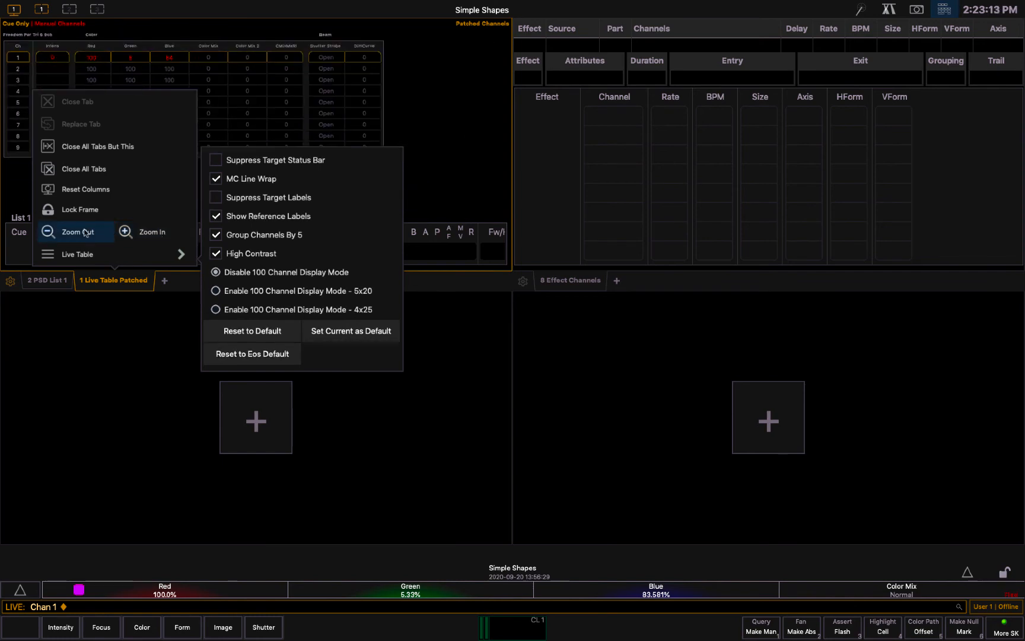
{"action": "left_click", "coordinate": [145, 233]}
{"action": "left_click", "coordinate": [145, 233]}
{"action": "left_click", "coordinate": [145, 233]}
{"action": "left_click", "coordinate": [52, 233]}
{"action": "left_click", "coordinate": [52, 233]}
{"action": "left_click", "coordinate": [52, 233]}
Lock the frame holding the Live Table, revisit its zoom options, and unlock the frame again
{"action": "left_click", "coordinate": [63, 212]}
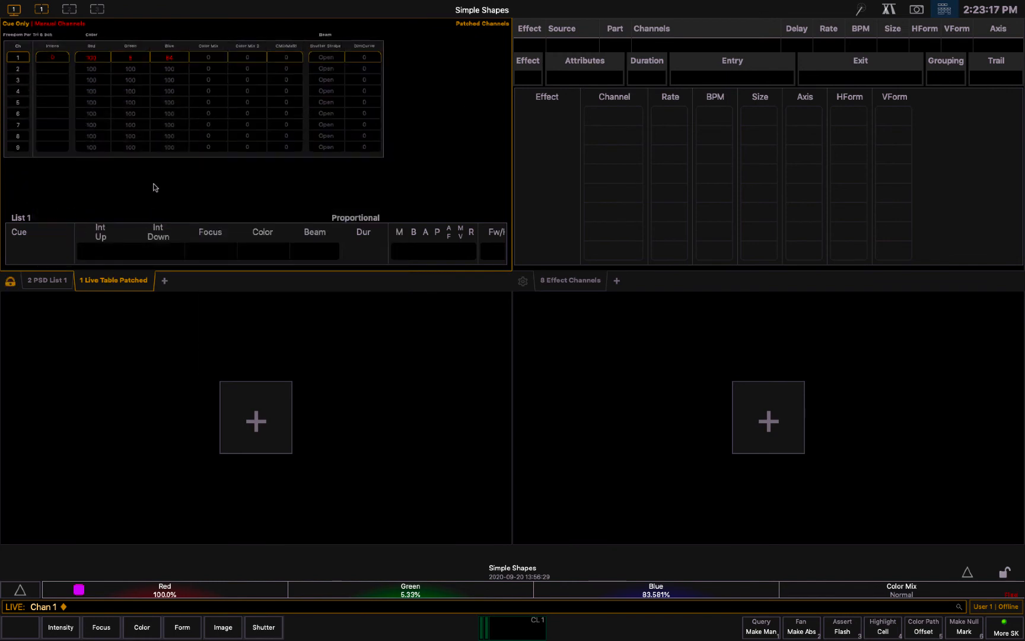
{"action": "right_click", "coordinate": [109, 284]}
{"action": "left_click", "coordinate": [136, 234]}
{"action": "left_click", "coordinate": [98, 233]}
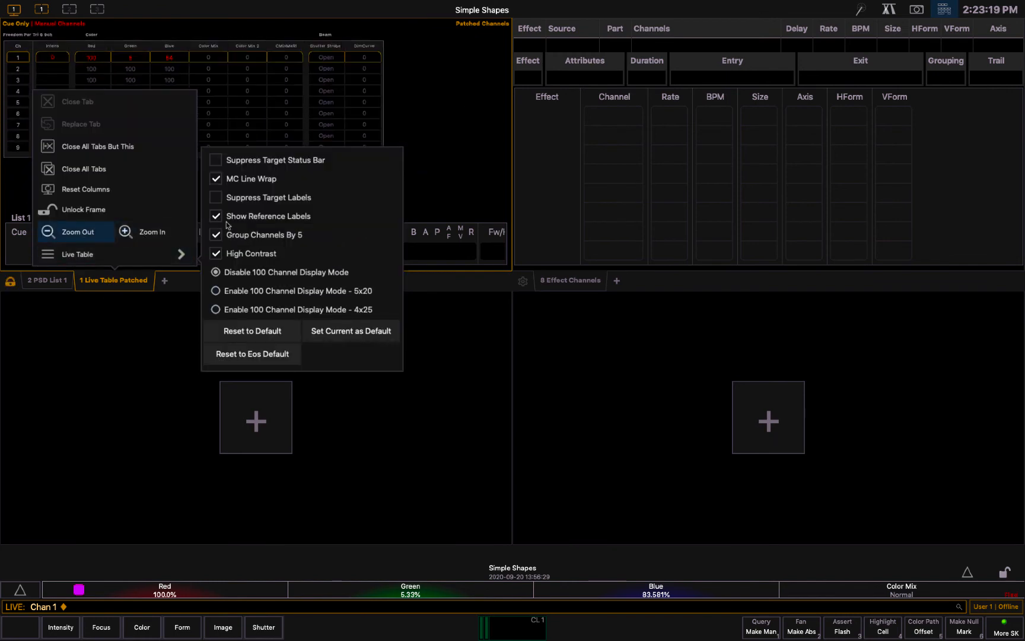
{"action": "left_click", "coordinate": [387, 143]}
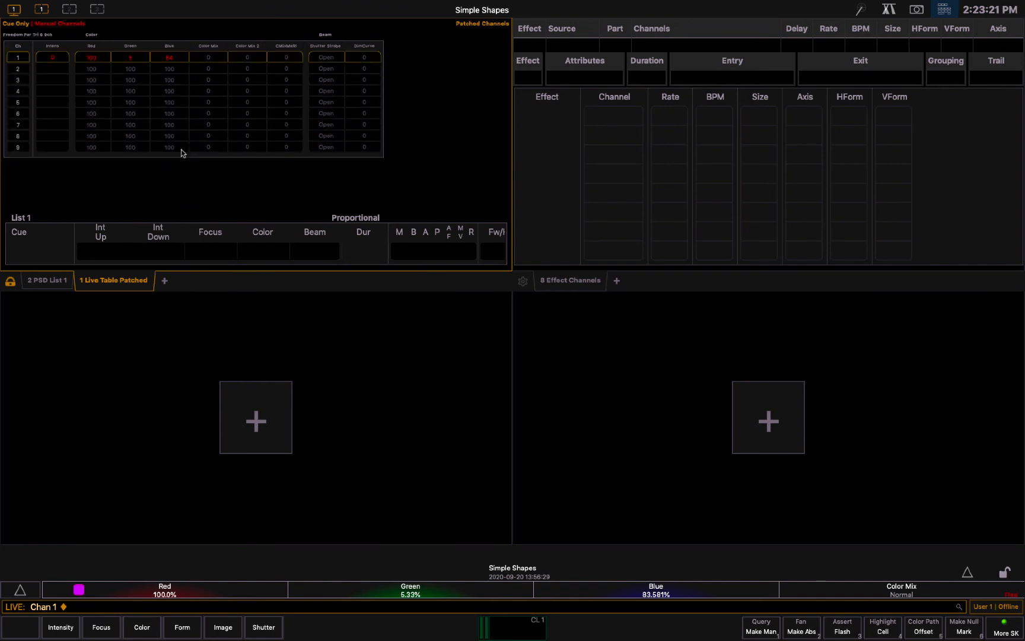
{"action": "right_click", "coordinate": [115, 278]}
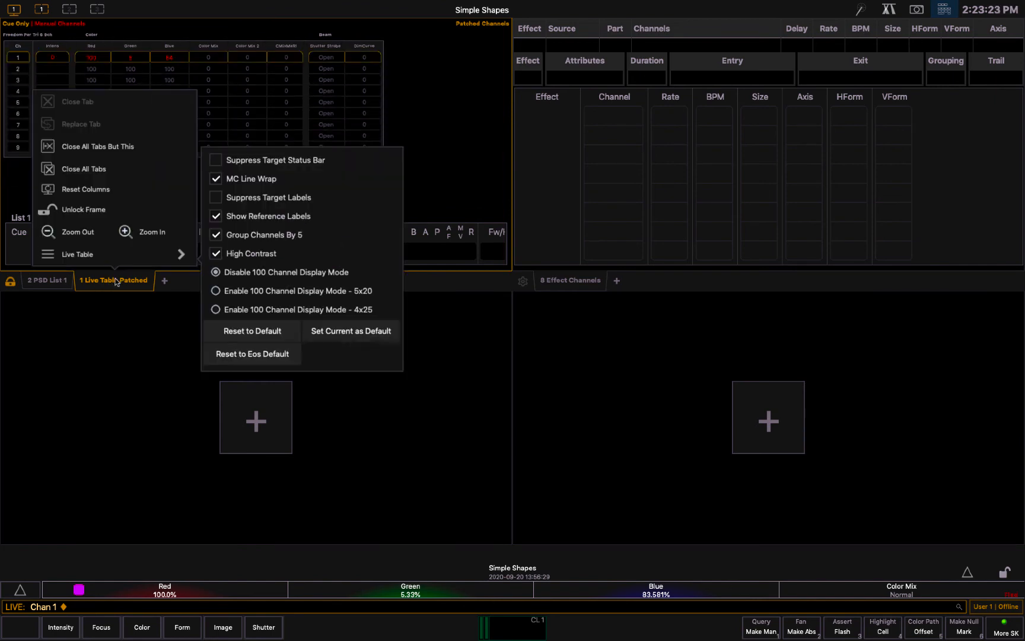
{"action": "left_click", "coordinate": [119, 214]}
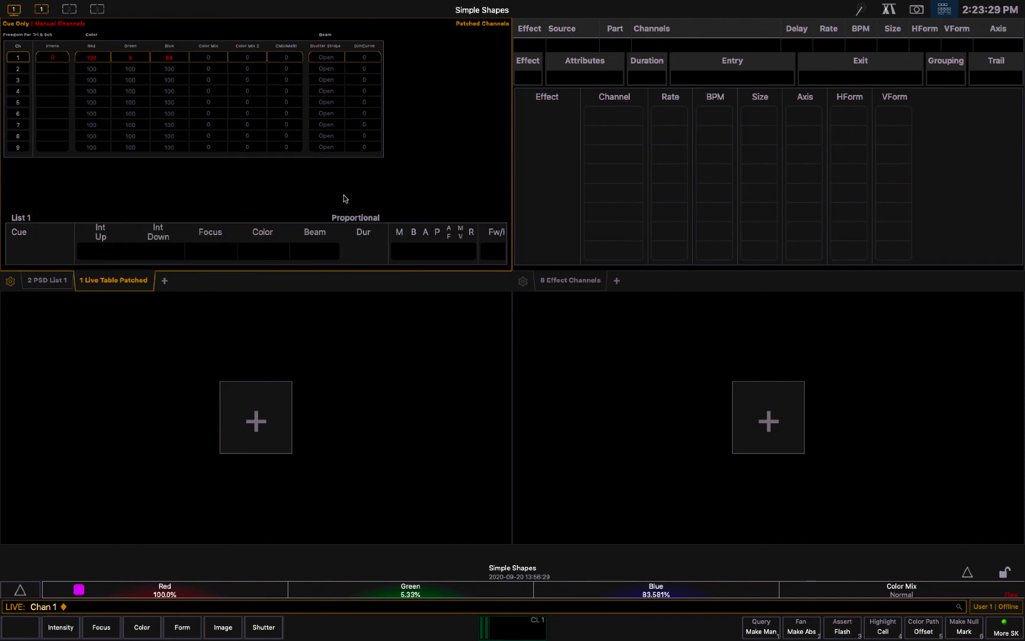
Recall Snapshot 1 to restore the saved four-frame layout with Augment3d and the Virtual Keyboard
{"action": "left_click", "coordinate": [914, 9]}
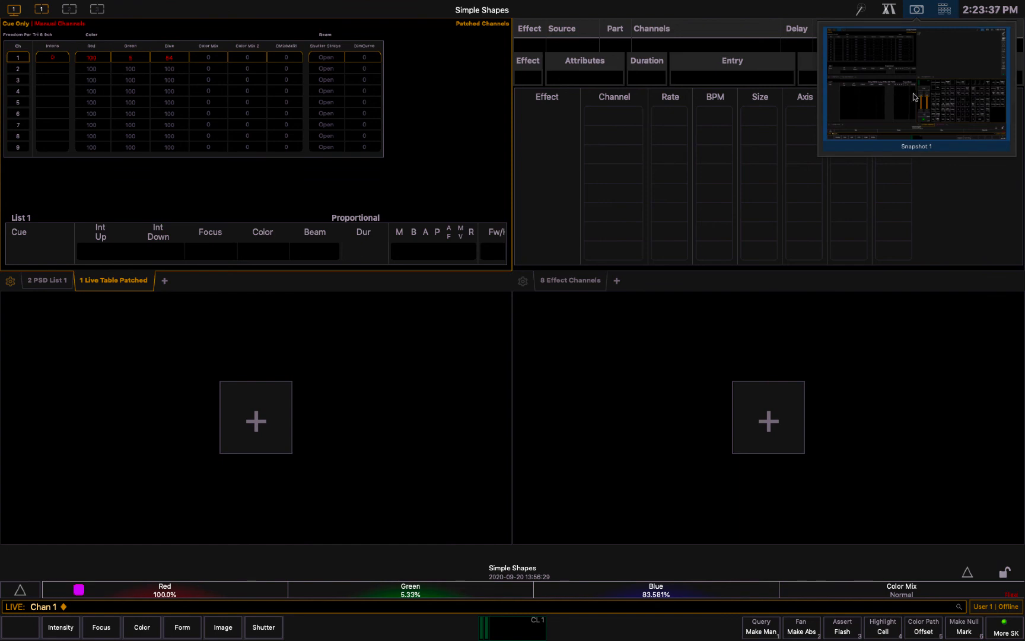
{"action": "left_click", "coordinate": [892, 93]}
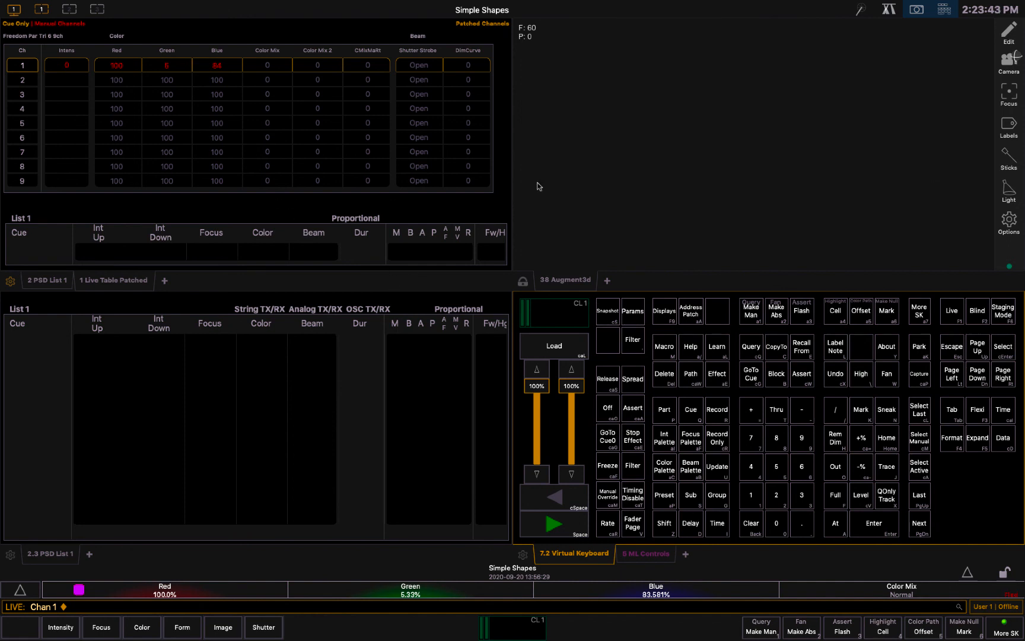
{"action": "left_click", "coordinate": [917, 10]}
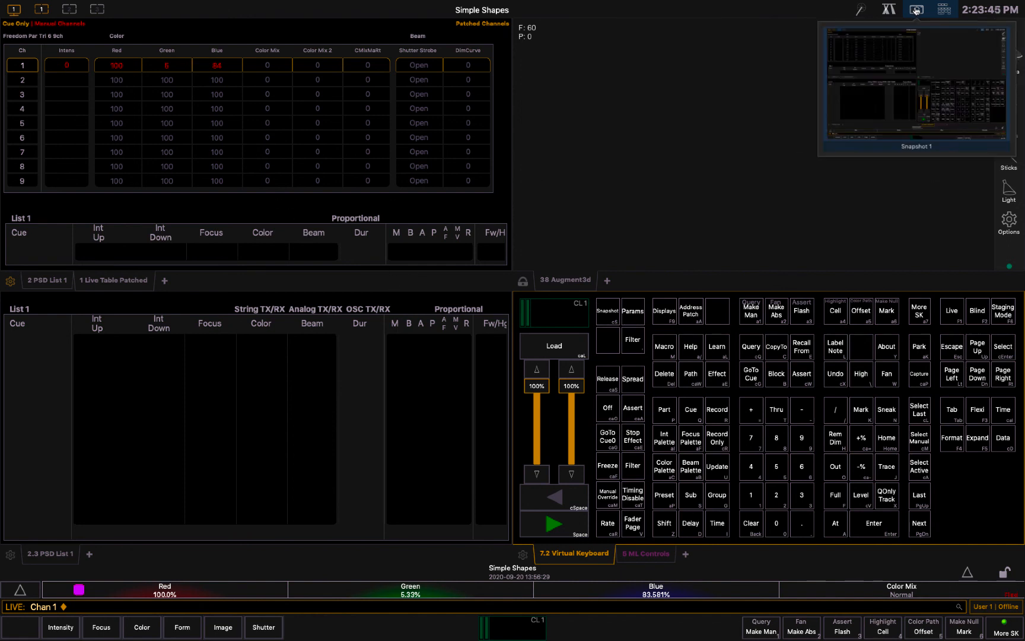
{"action": "left_click", "coordinate": [924, 83]}
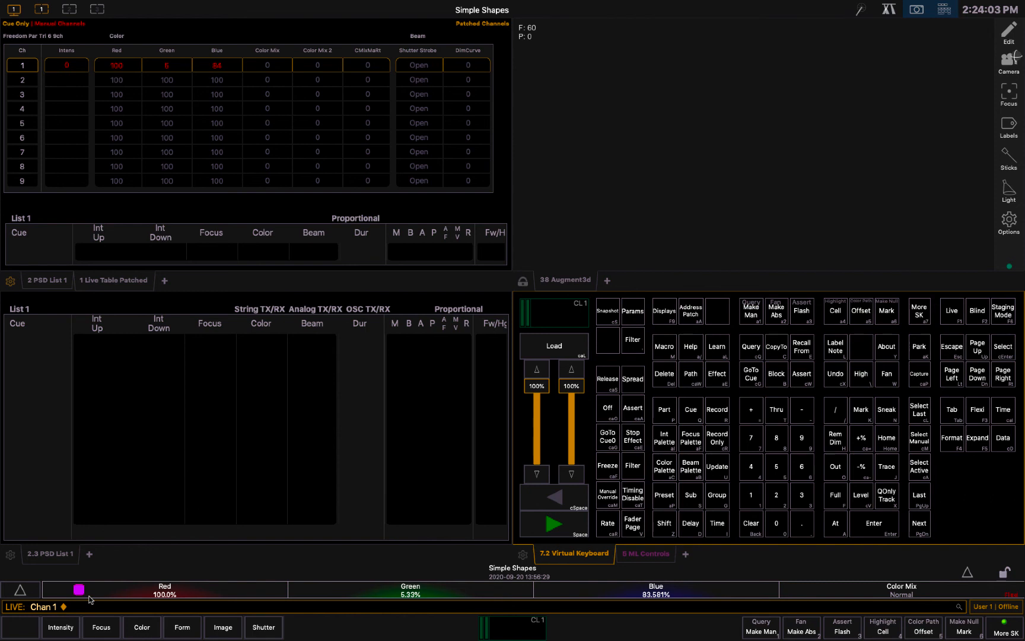
Clear the command line and bring channels 1 + 2 to Full intensity
{"action": "key", "text": "BackSpace"}
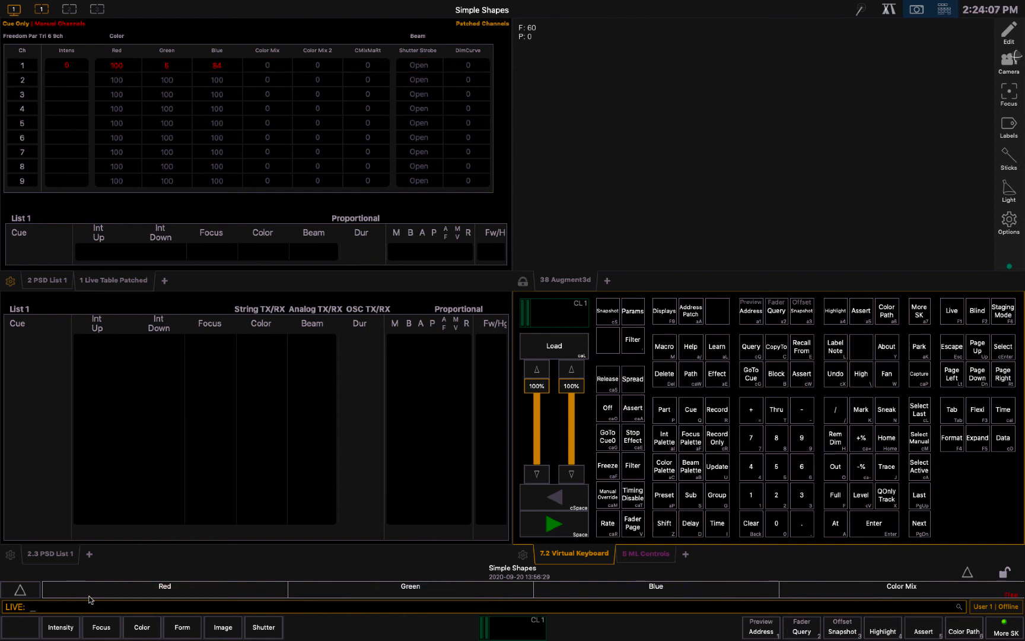
{"action": "type", "text": "1"}
{"action": "key", "text": "Return"}
{"action": "type", "text": "+2"}
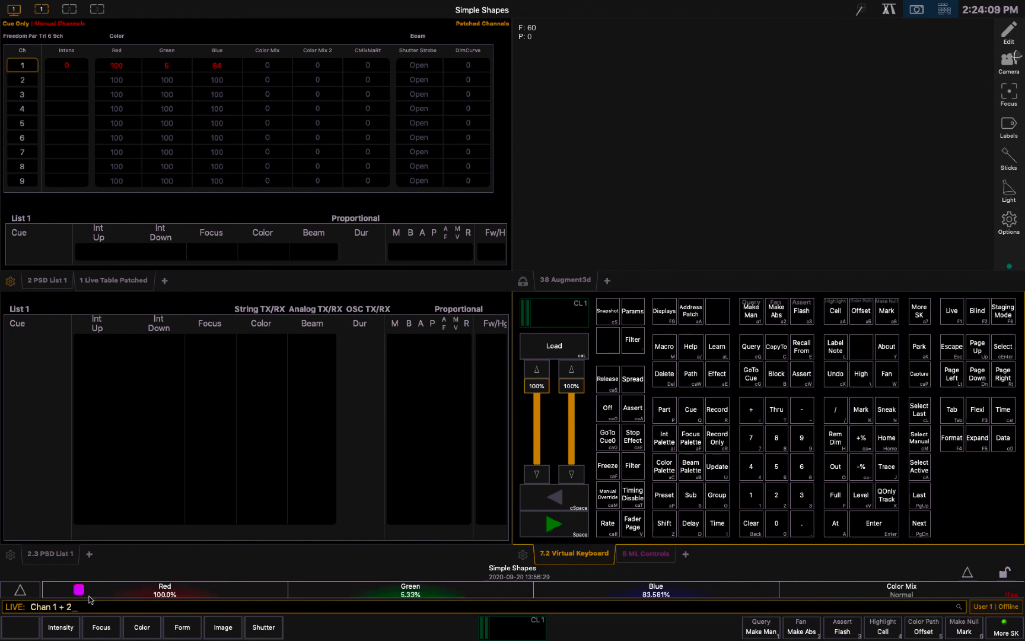
{"action": "type", "text": "af"}
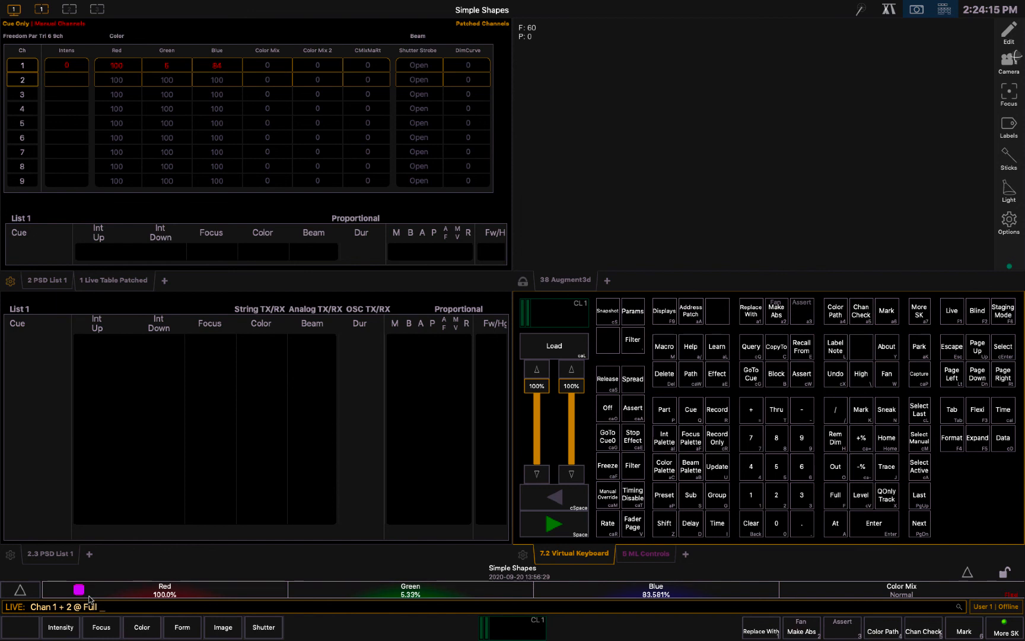
{"action": "key", "text": "Return"}
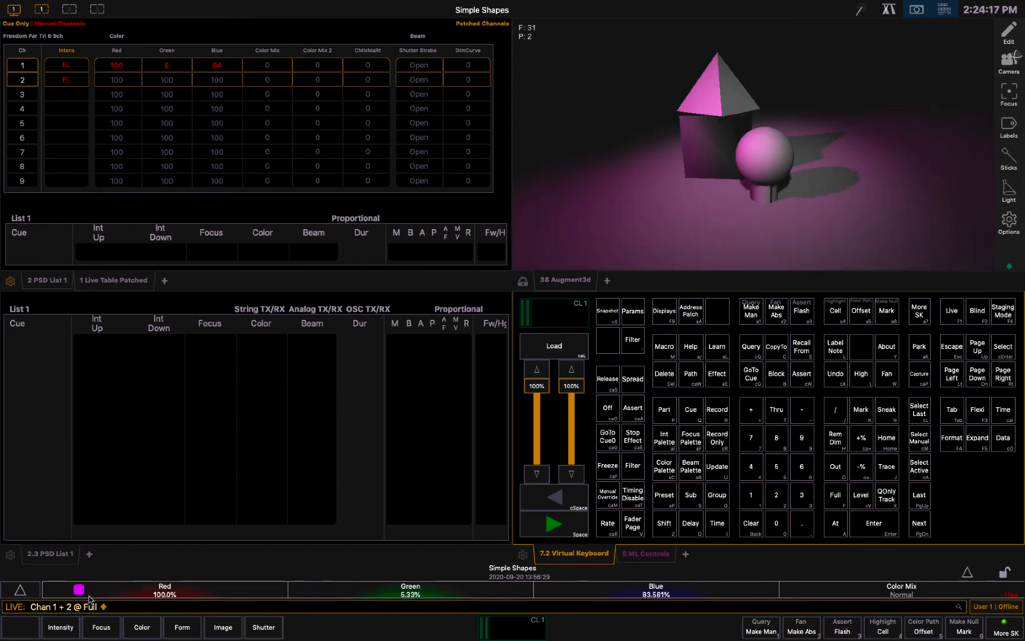